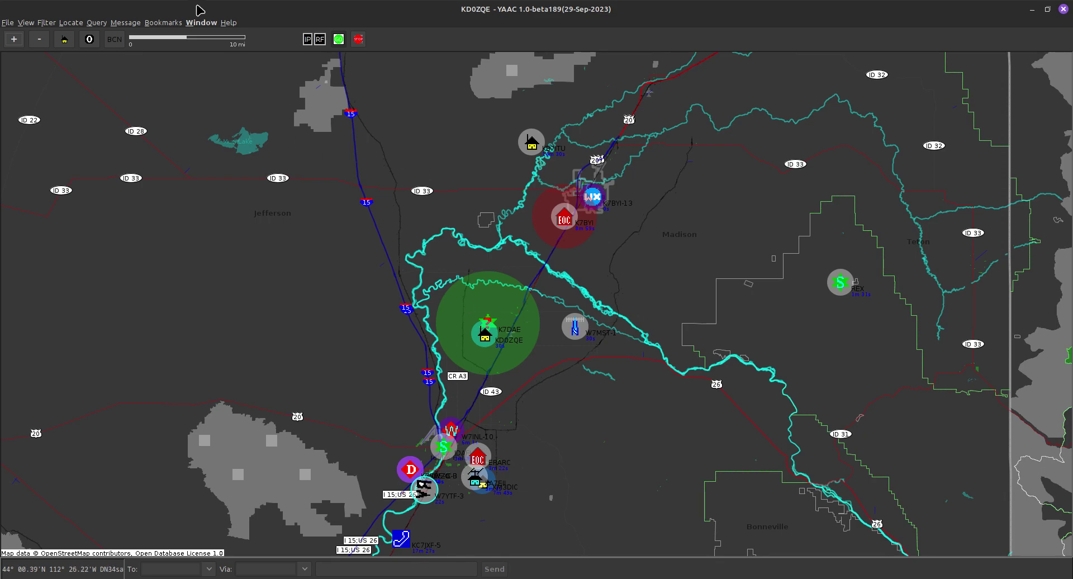
- Switch the map to the "US - Small" bookmark view with the map window filling the left half of the desktop
left_click(163, 25)
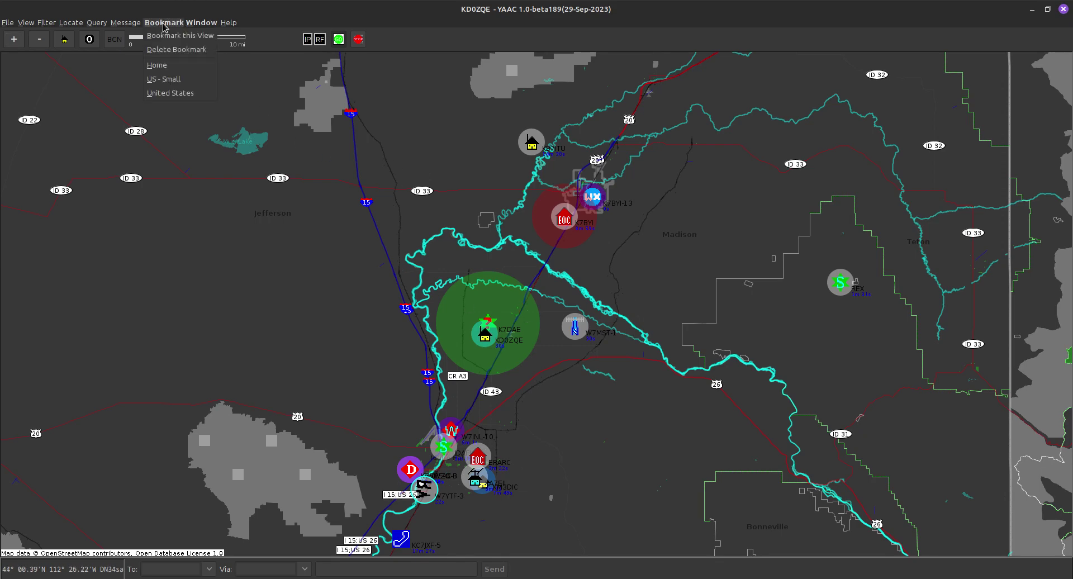
left_click(167, 79)
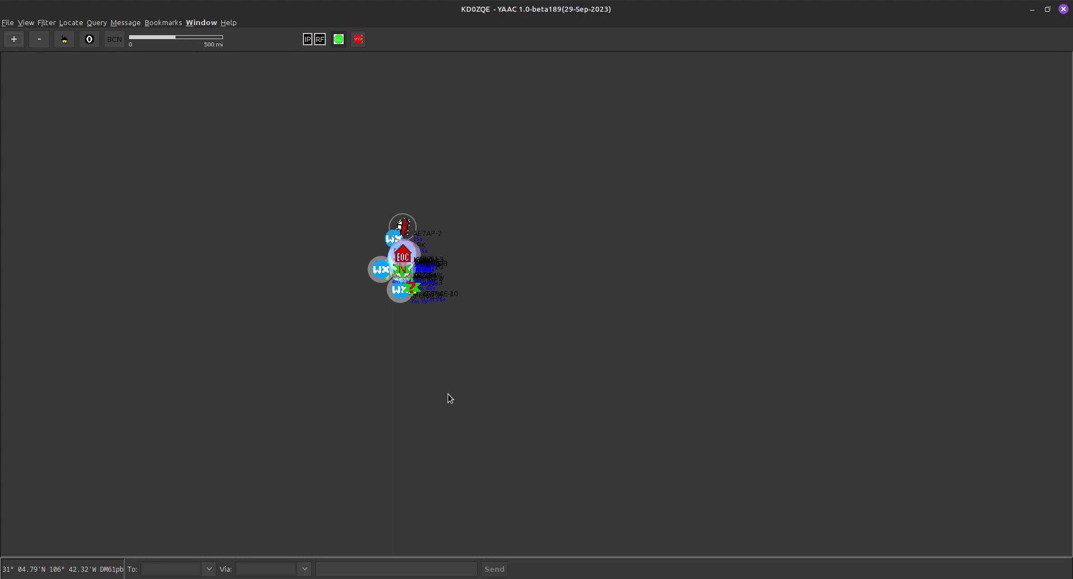
key("super+Left")
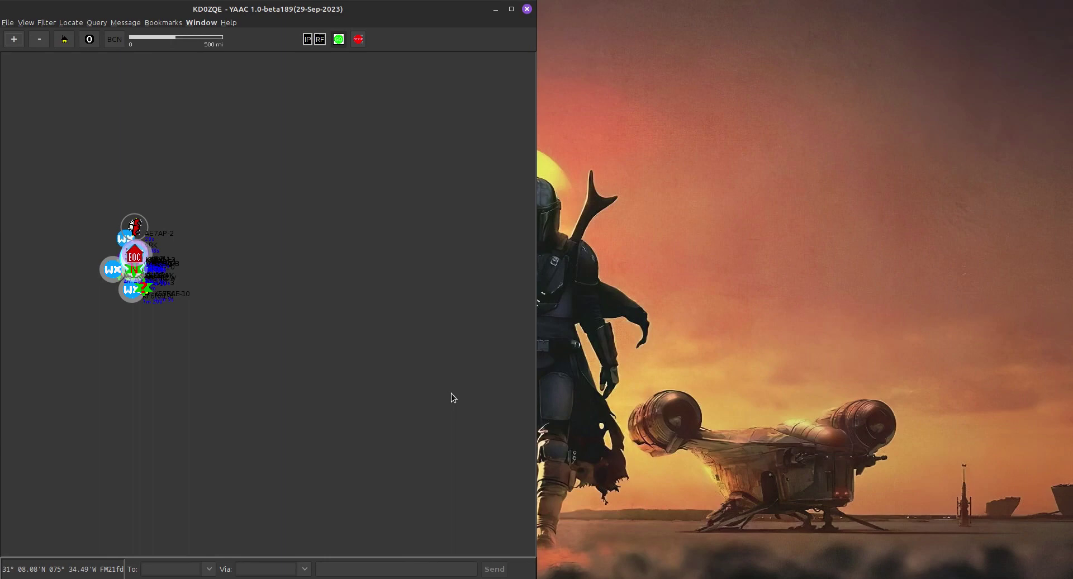
left_click(161, 23)
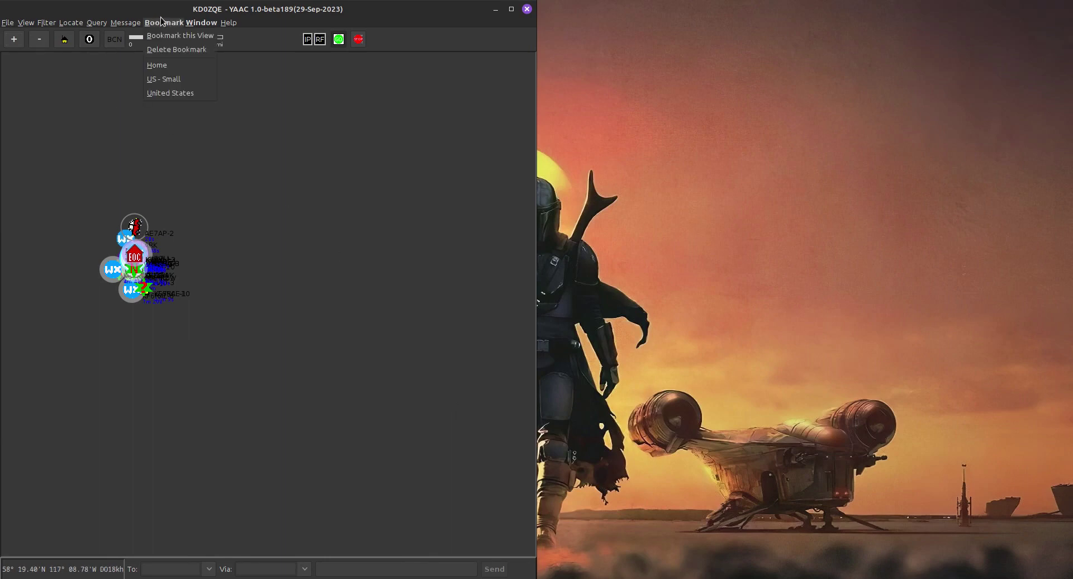
left_click(169, 79)
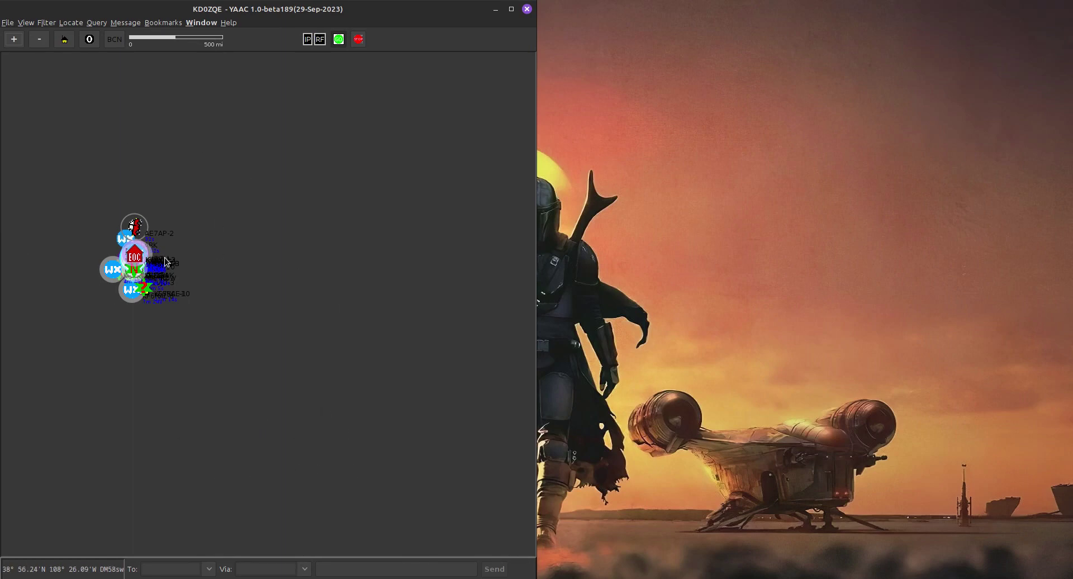
- Open the Raw Messages and Filtered Messages windows alongside the map
left_click(26, 23)
mouse_move(46, 67)
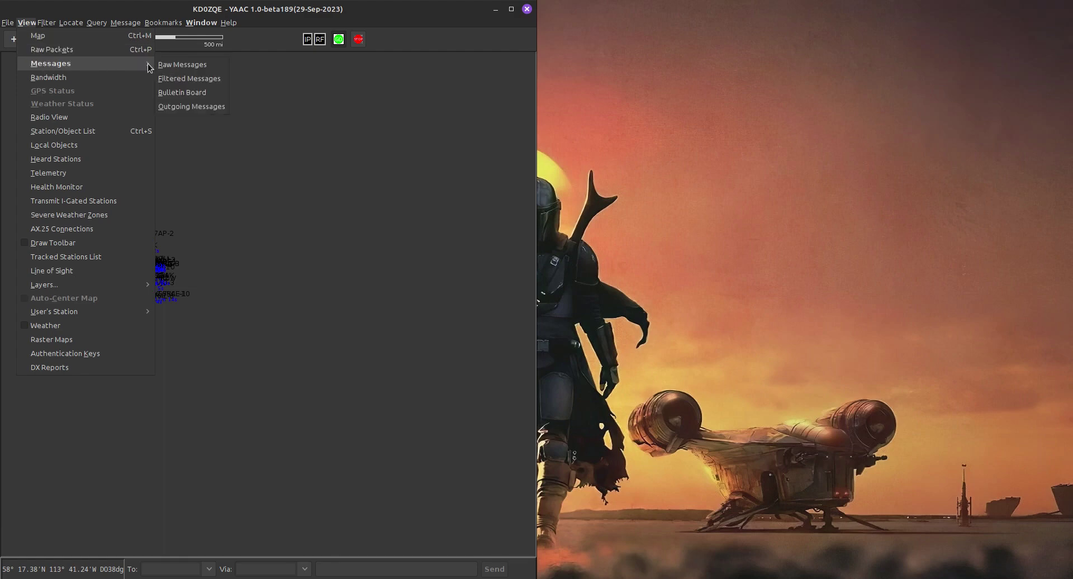
left_click(187, 67)
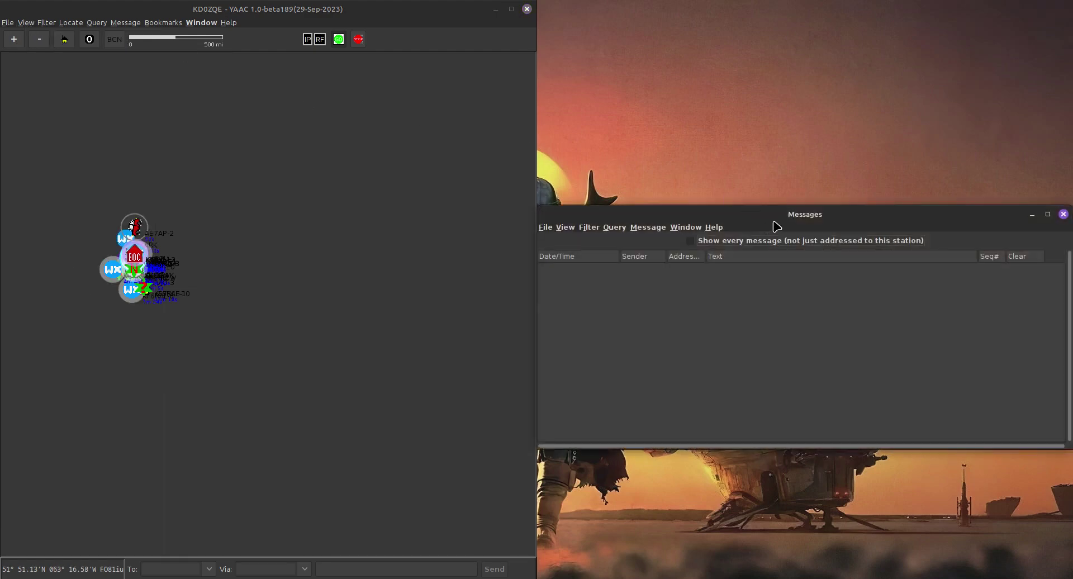
left_click(23, 22)
mouse_move(48, 63)
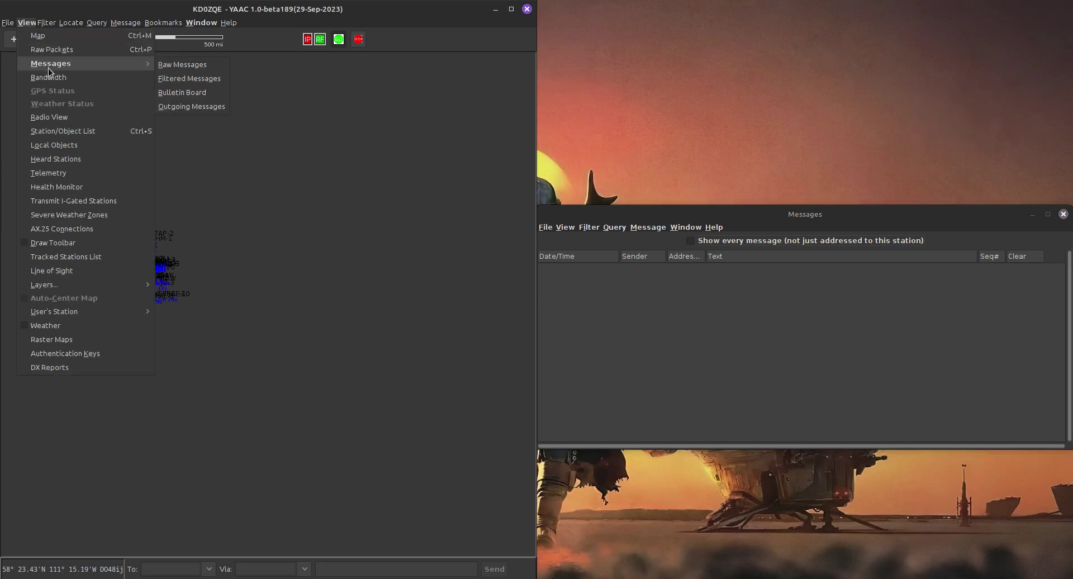
left_click(176, 79)
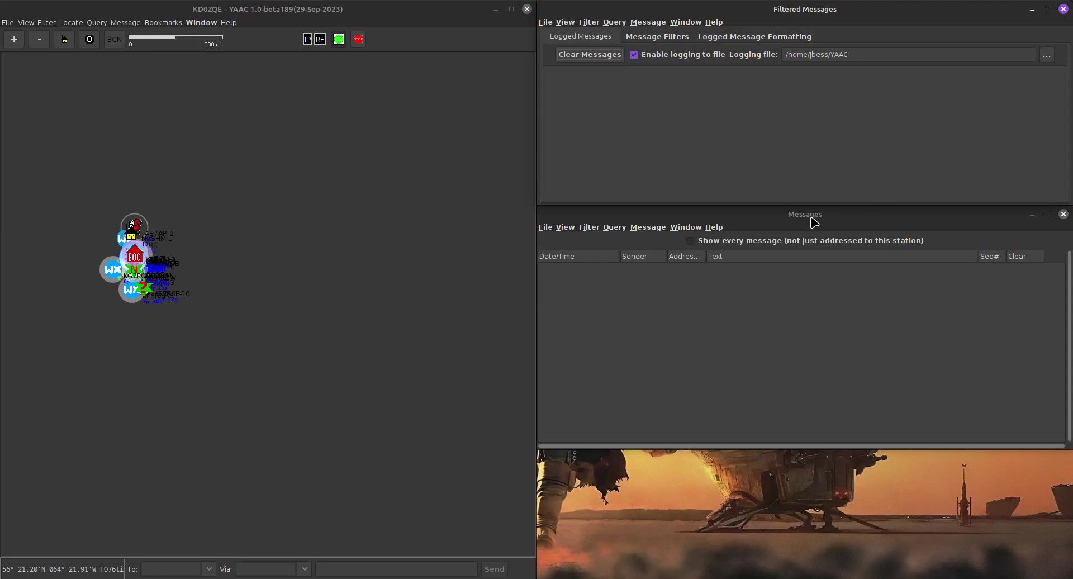
- Start a chat with station WHO-IS and send it the operator's own callsign
left_click(118, 22)
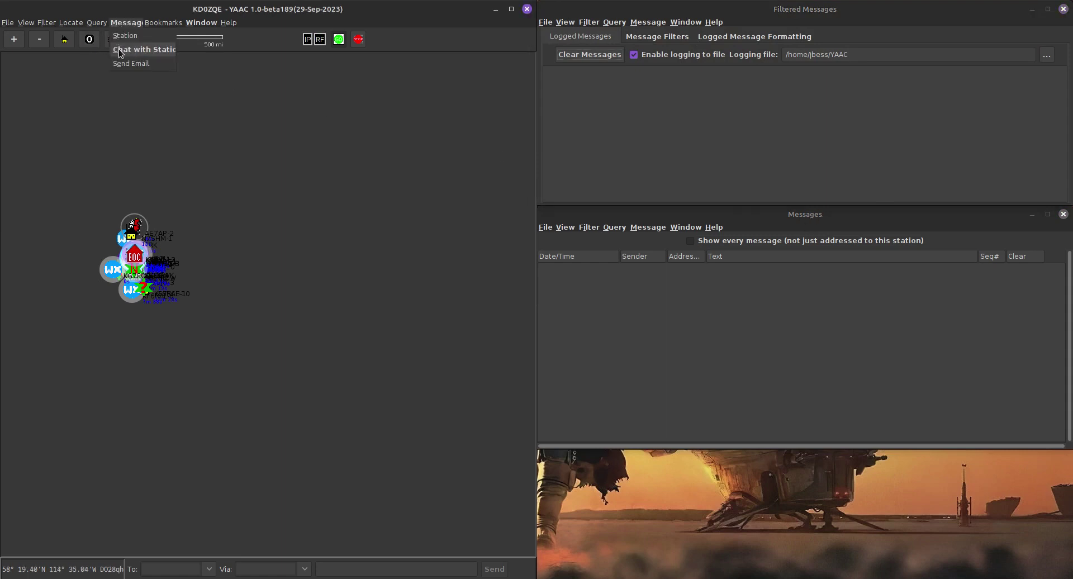
left_click(119, 50)
left_click_drag(280, 285, 208, 281)
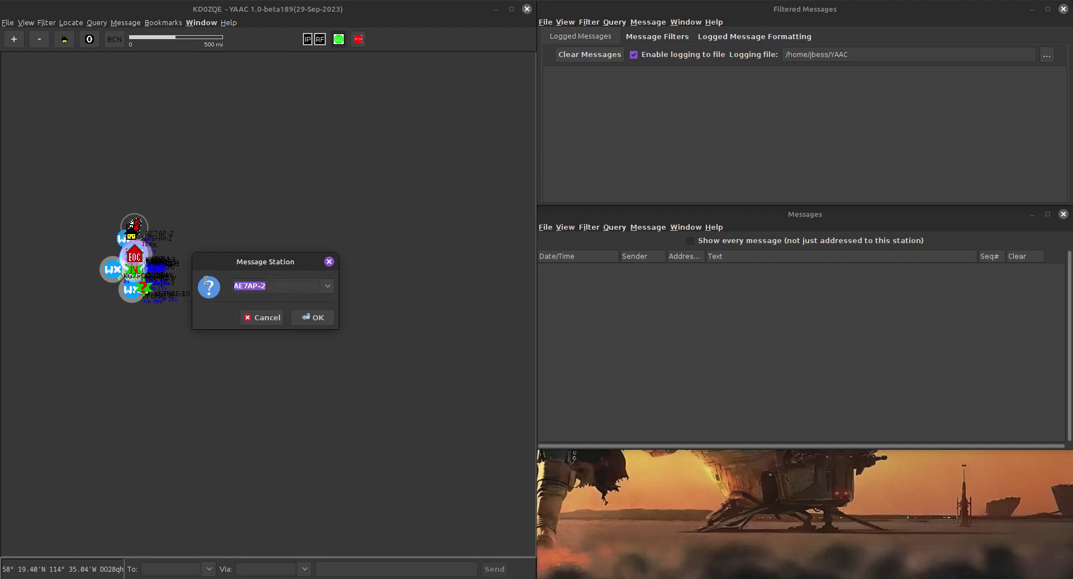
type("WHO-IS")
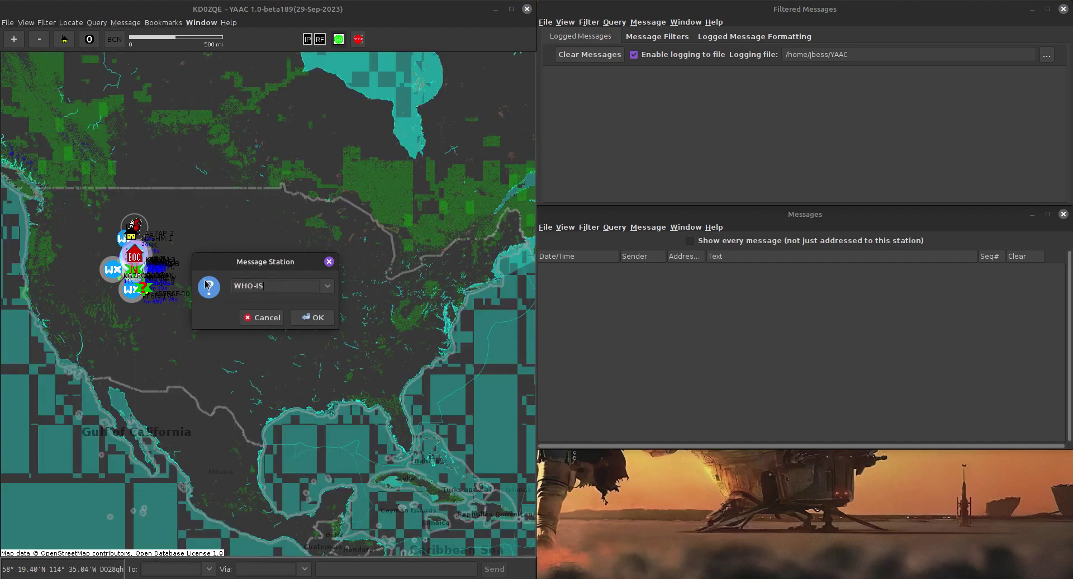
left_click(317, 318)
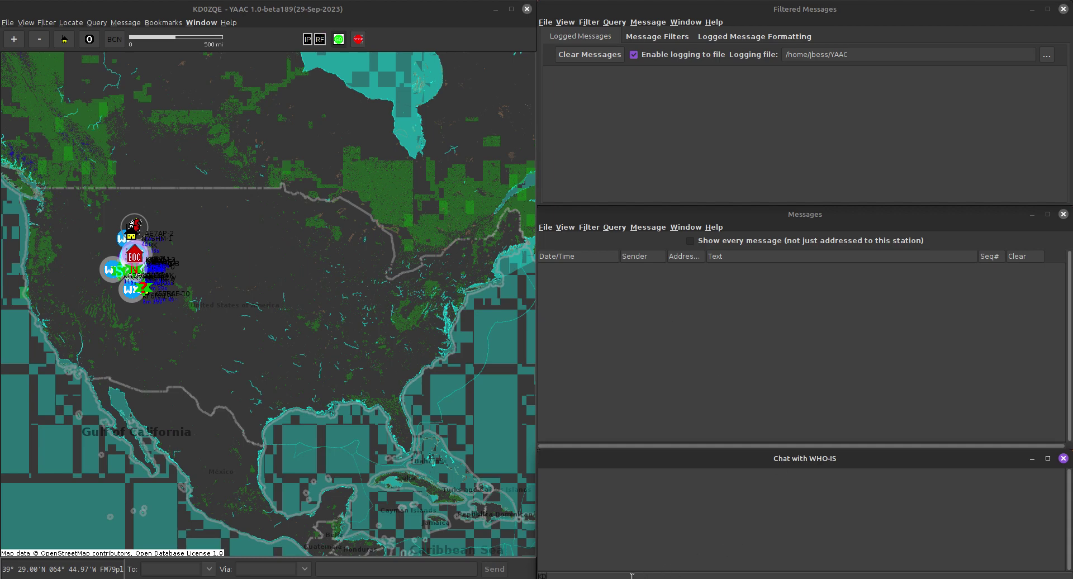
type("0ZQE")
key("Return")
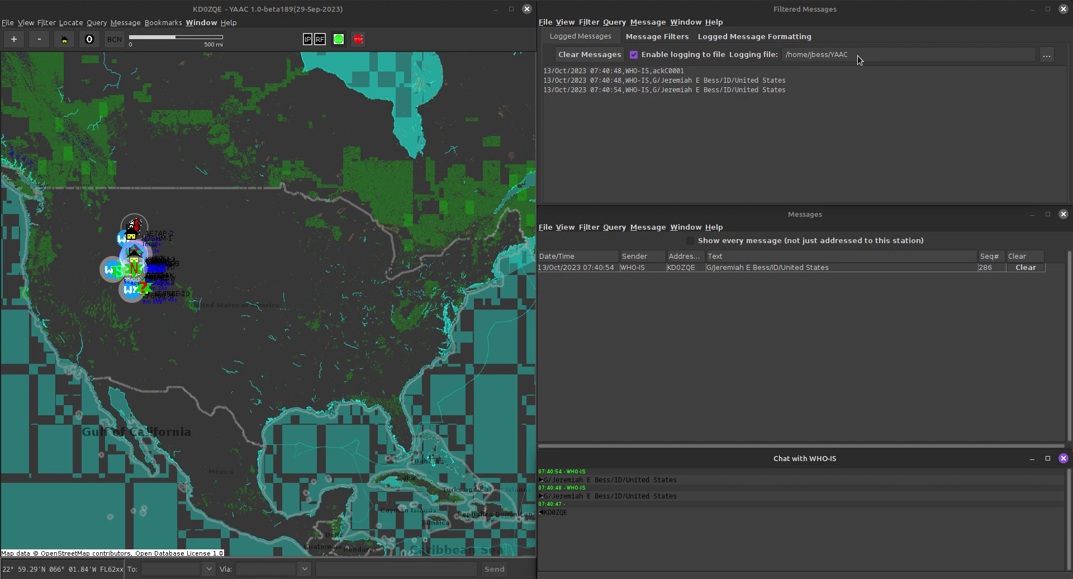
- Show the message filter settings and toggle filtering by addressee off and back on
left_click(656, 38)
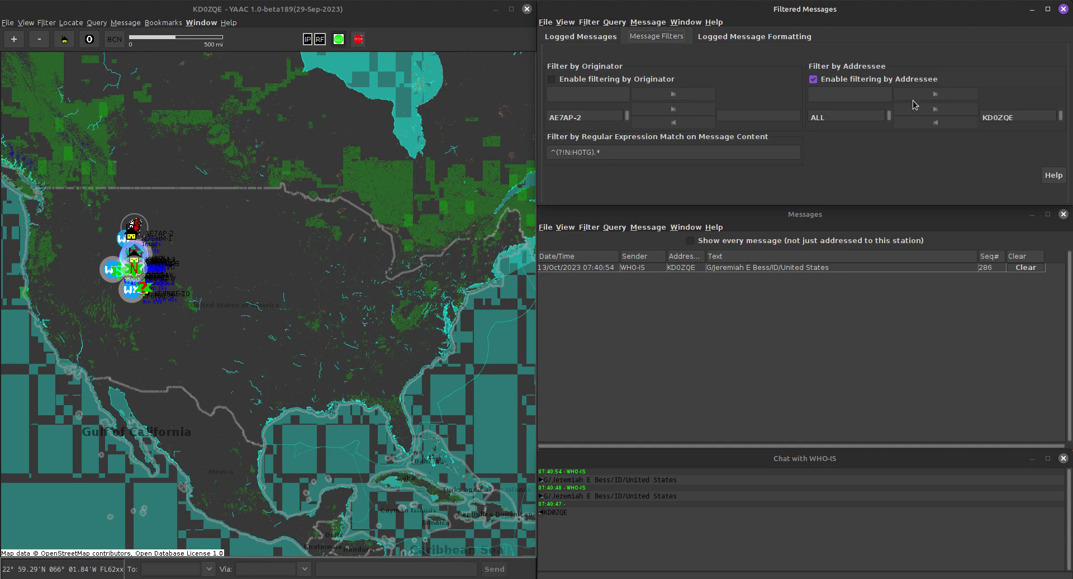
left_click(815, 82)
left_click(815, 82)
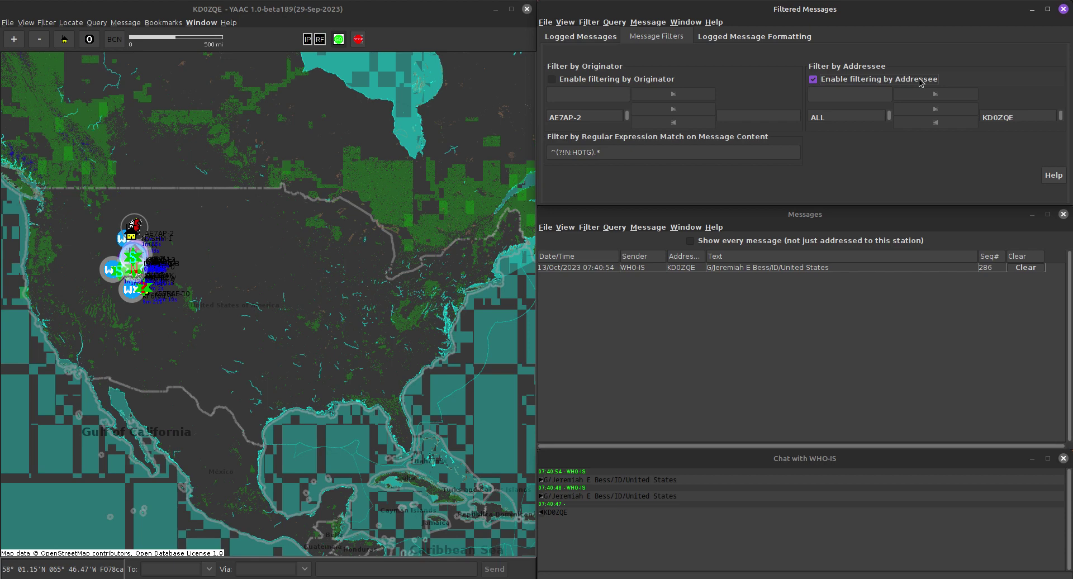
- Copy the message content filter's regular expression, clear it and paste ^(?!N:HOTG).* back in
triple_click(606, 152)
left_click(613, 152)
left_click_drag(597, 154, 532, 149)
key("ctrl+c")
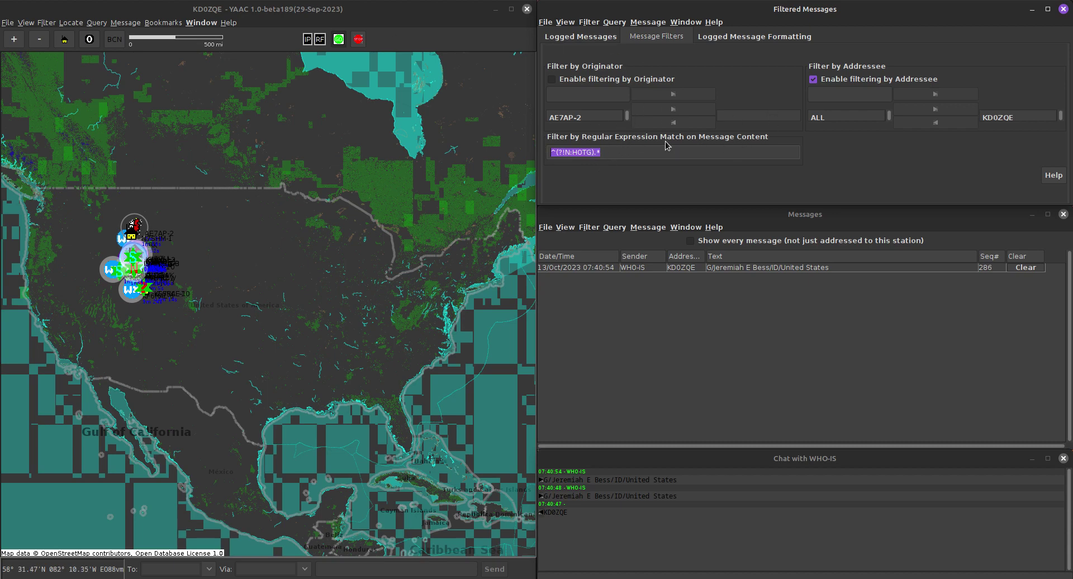
key("BackSpace")
key("ctrl+v")
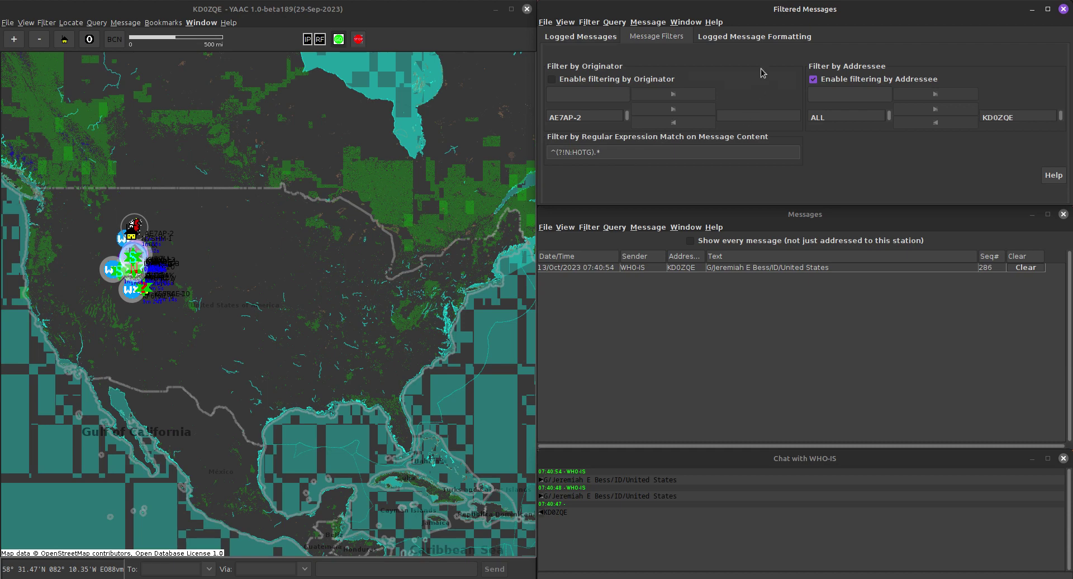
- Blank the format for logged messages and return to the logged messages list
left_click(728, 39)
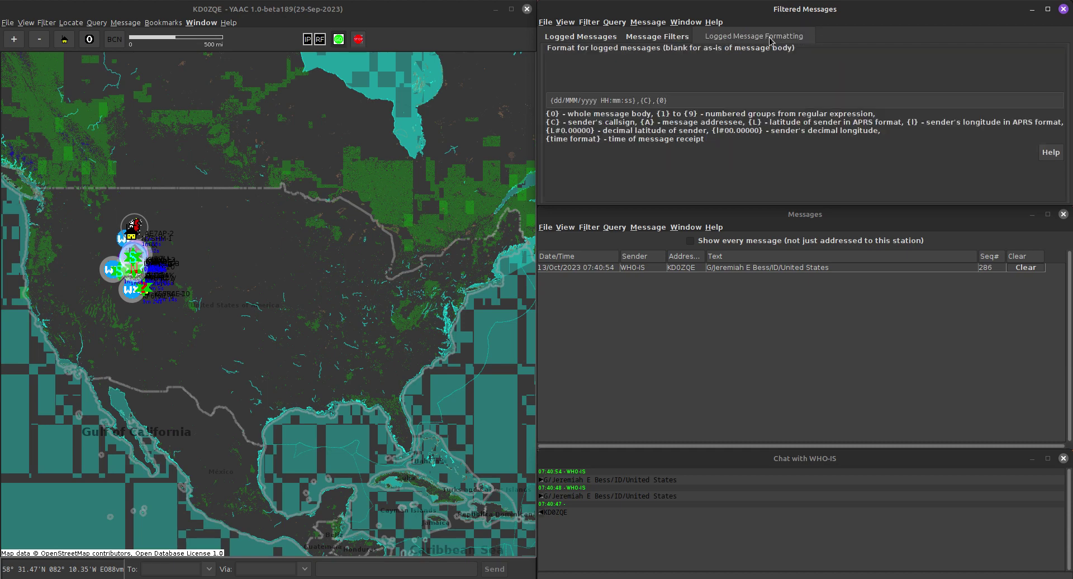
left_click_drag(666, 101, 539, 101)
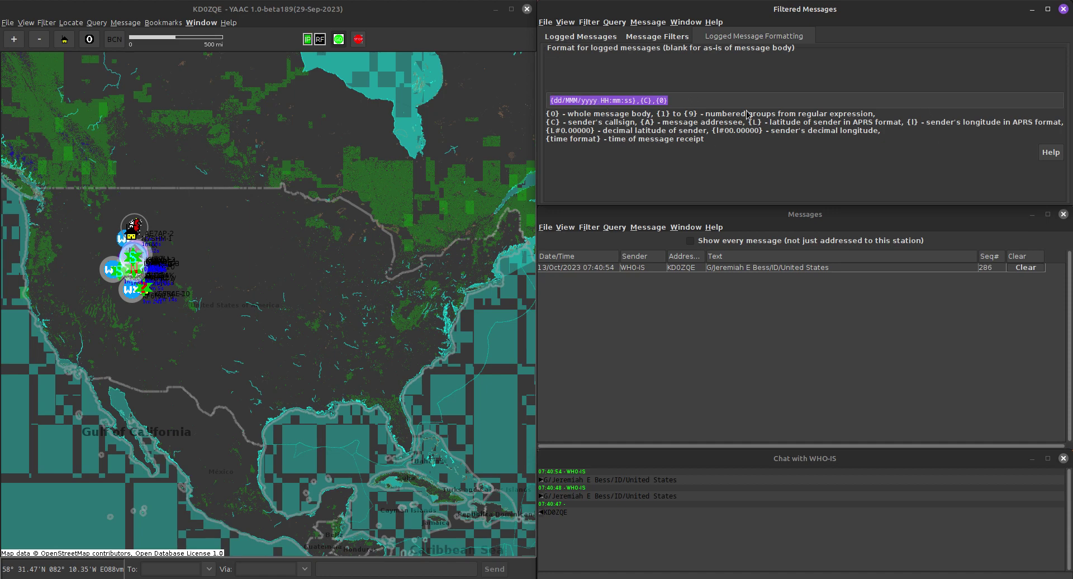
key("BackSpace")
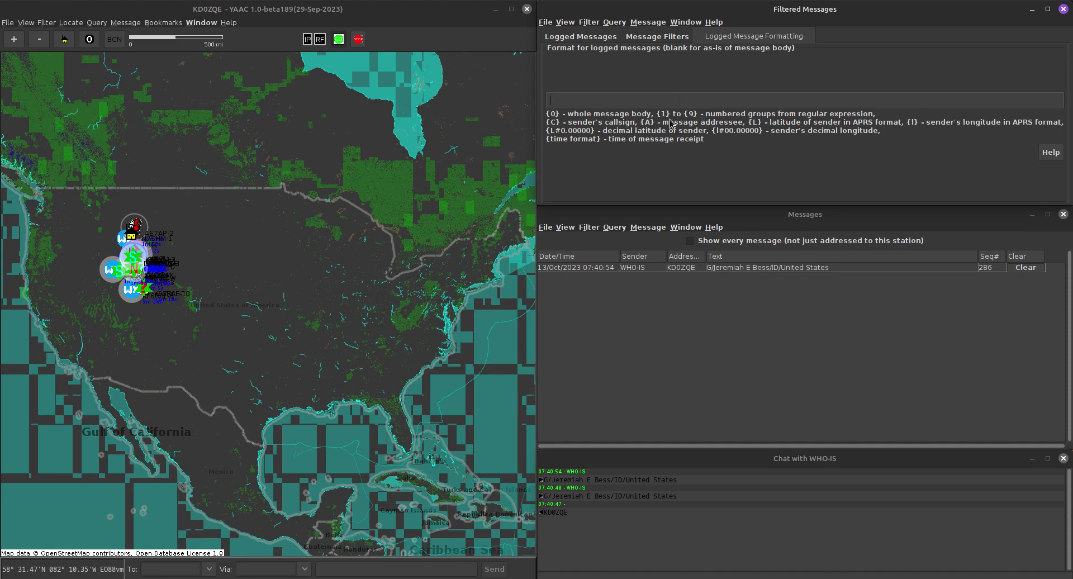
left_click(580, 37)
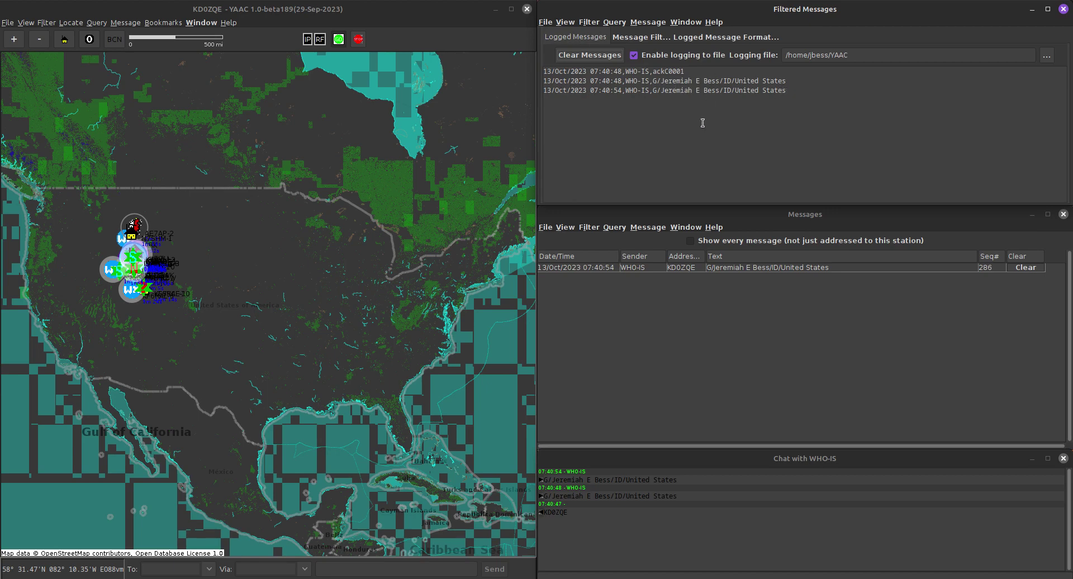
- Examine the automatic acknowledgement message text in the expert configuration's Behavior settings, then close the configuration
left_click(545, 24)
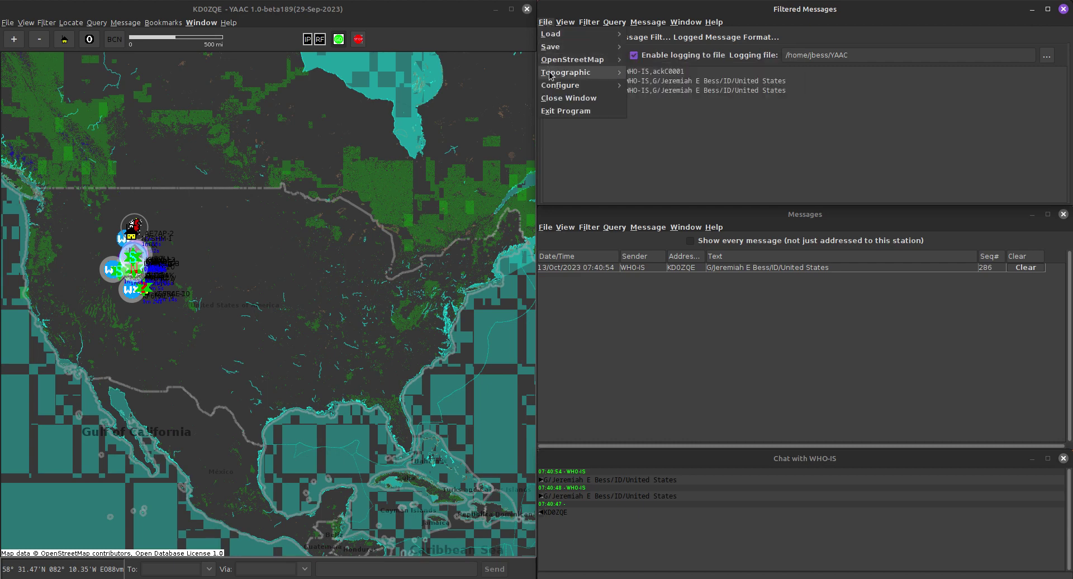
mouse_move(554, 86)
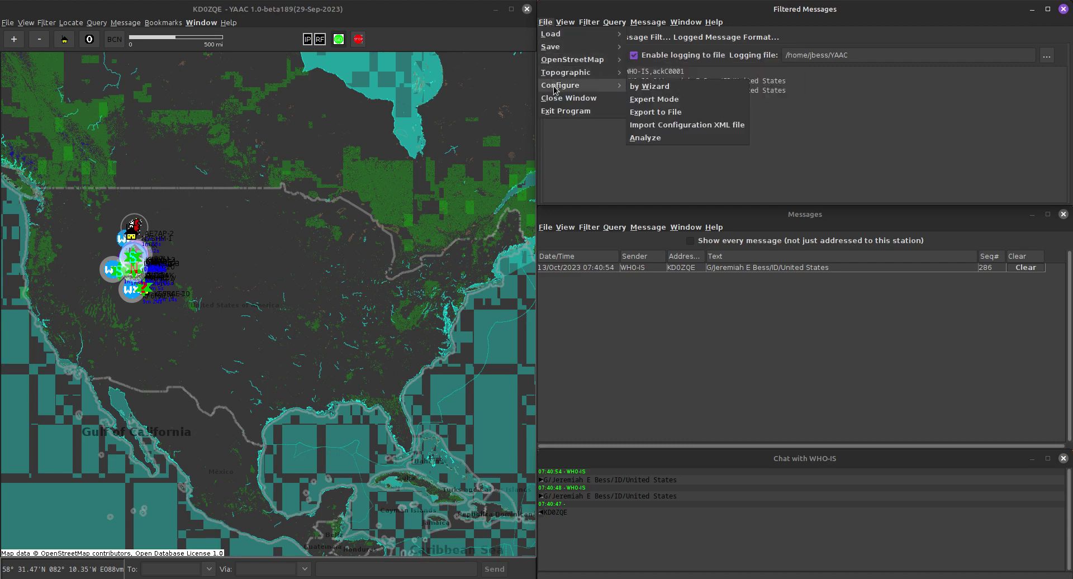
left_click(644, 98)
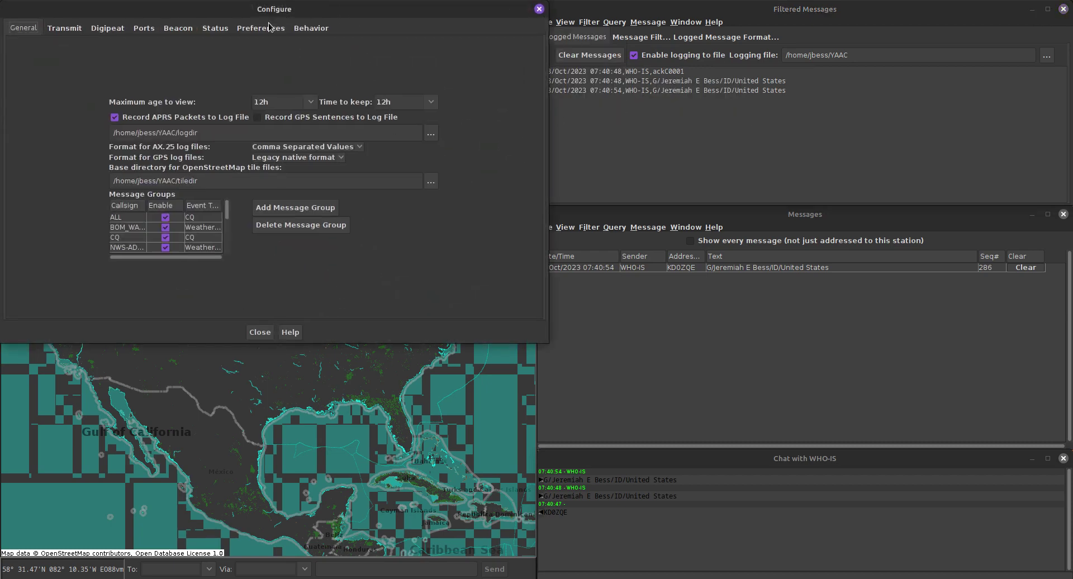
left_click(300, 30)
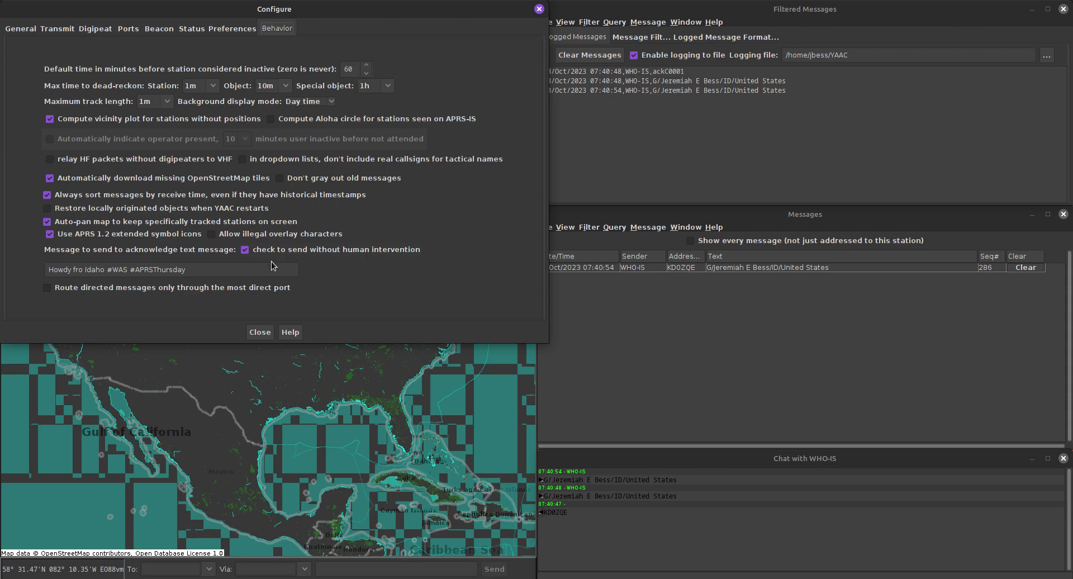
left_click_drag(202, 269, 38, 270)
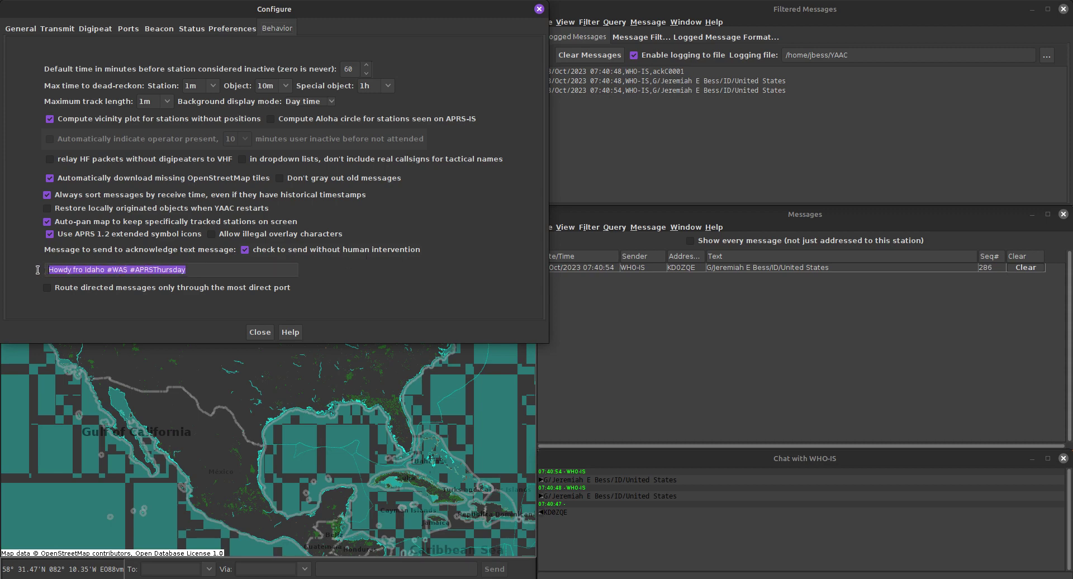
left_click(192, 272)
left_click_drag(192, 272, 45, 270)
left_click_drag(196, 272, 29, 263)
left_click(195, 268)
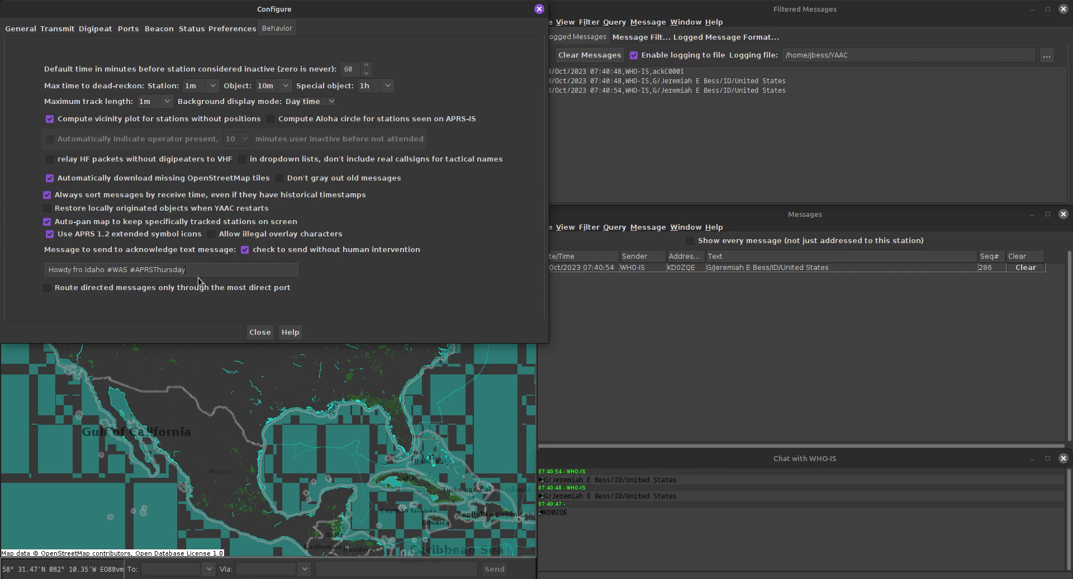
left_click(260, 332)
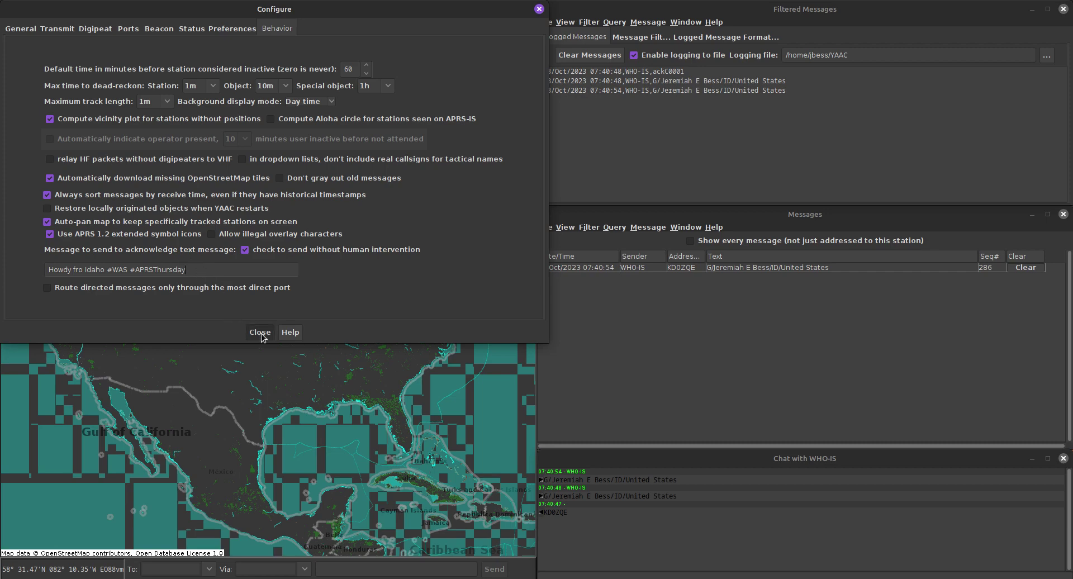